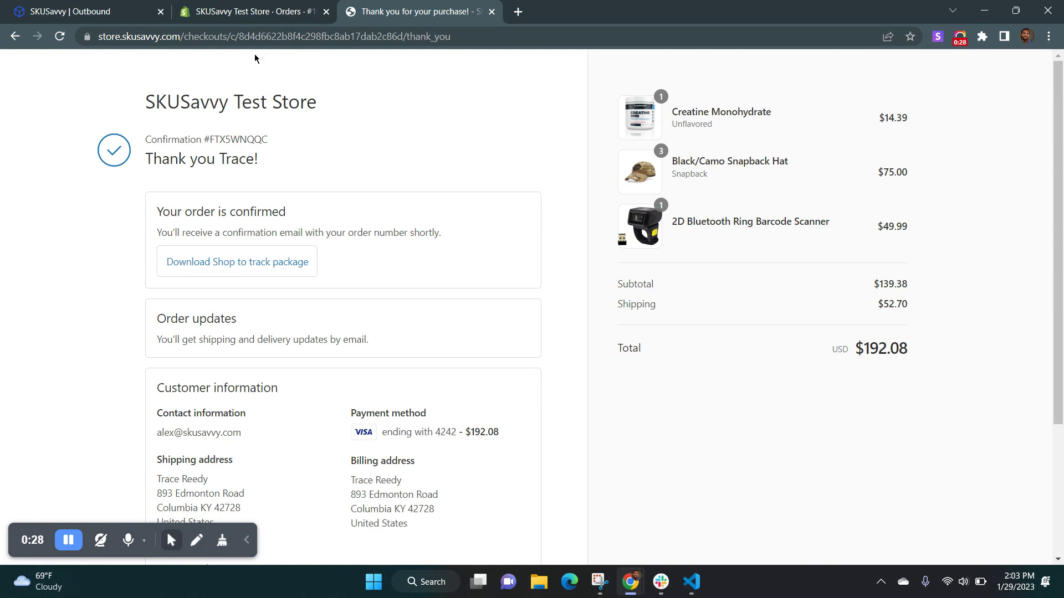
pyautogui.click(239, 16)
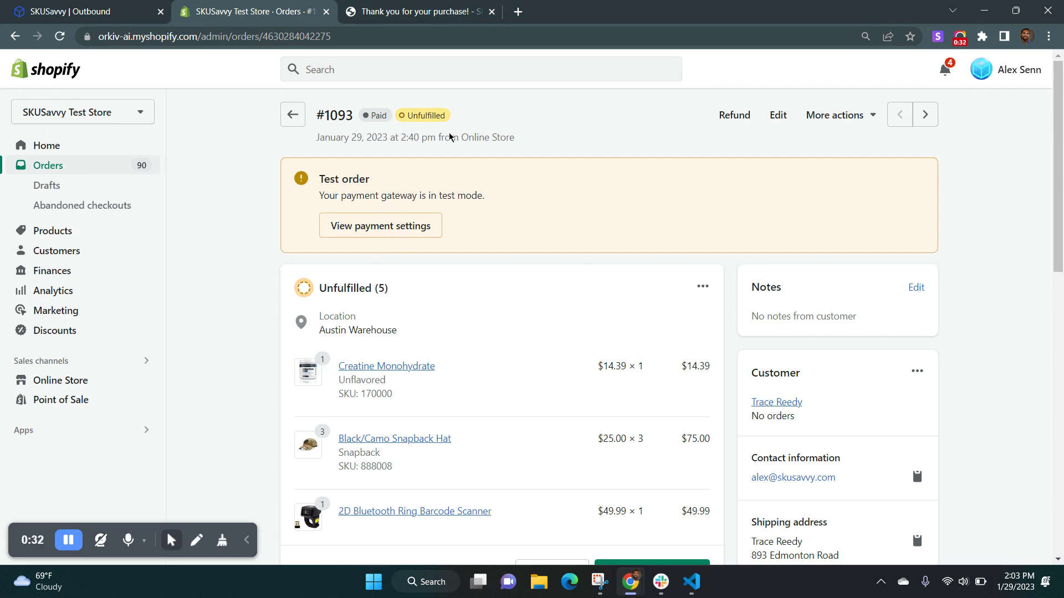
pyautogui.scroll(-1, 567, 297)
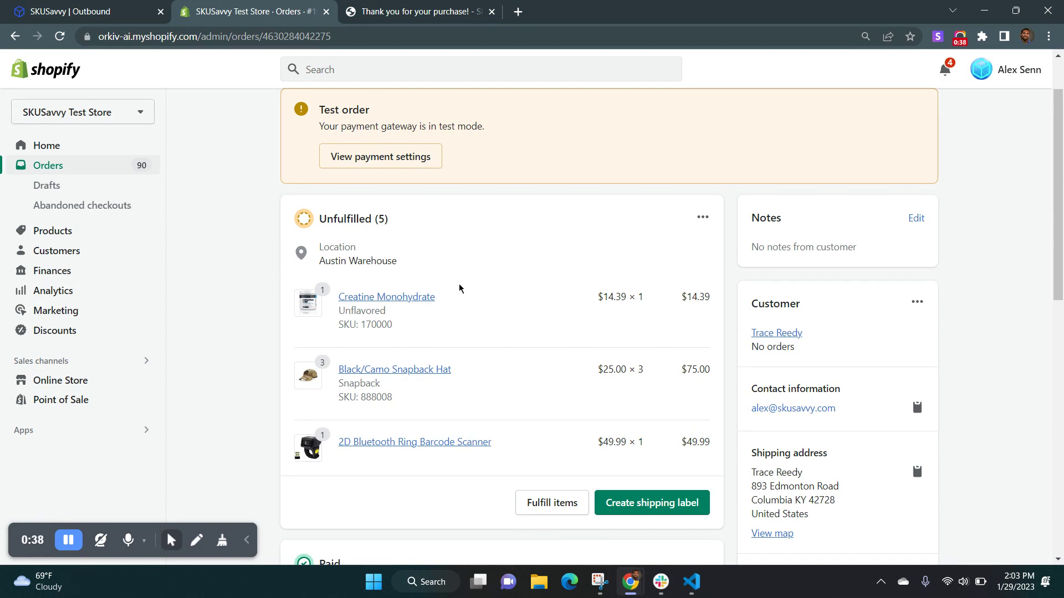
pyautogui.click(704, 219)
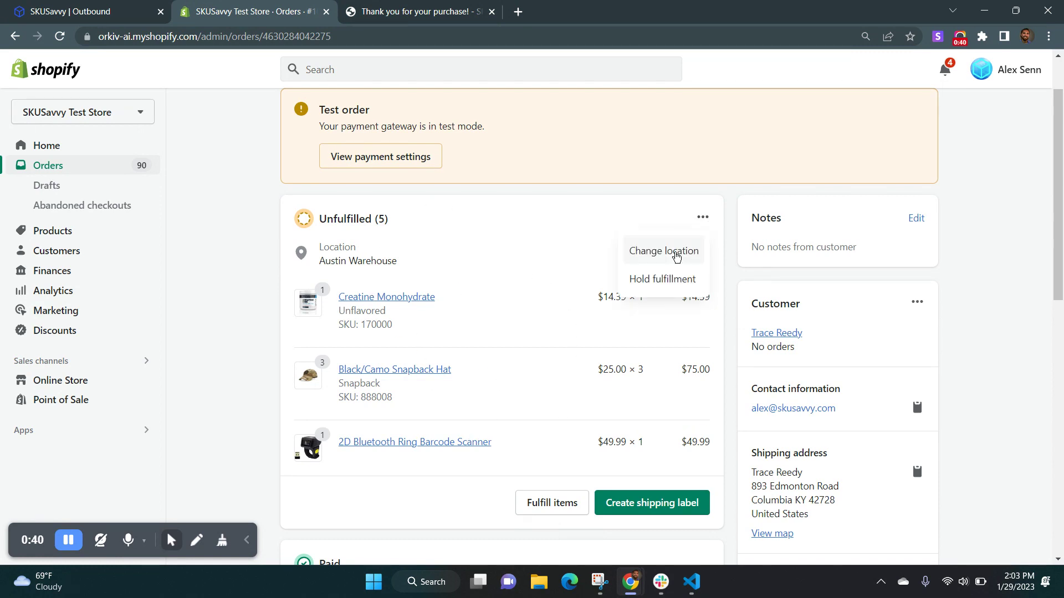
pyautogui.click(646, 256)
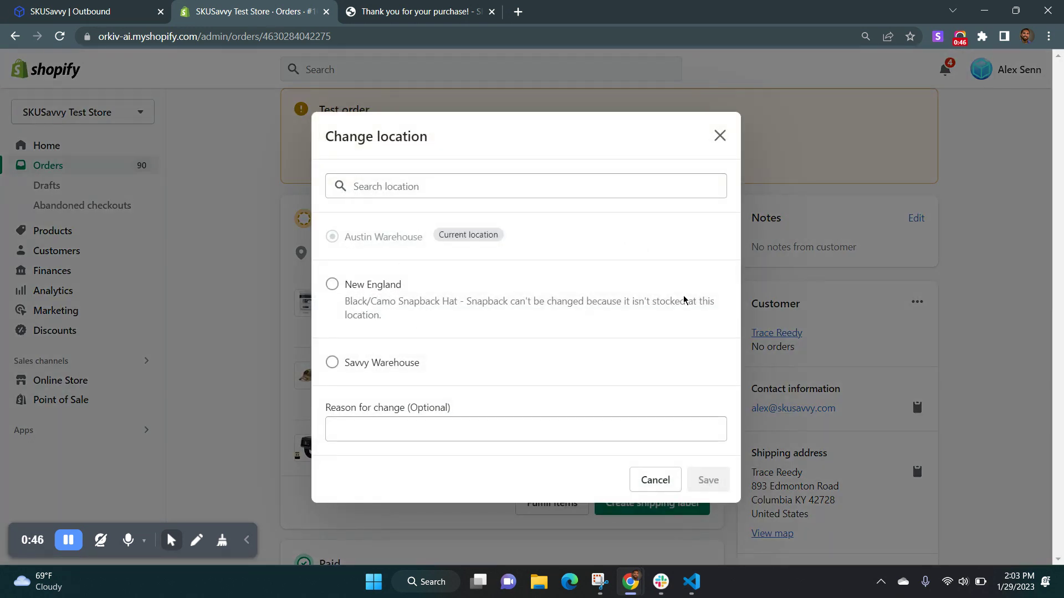
pyautogui.click(720, 136)
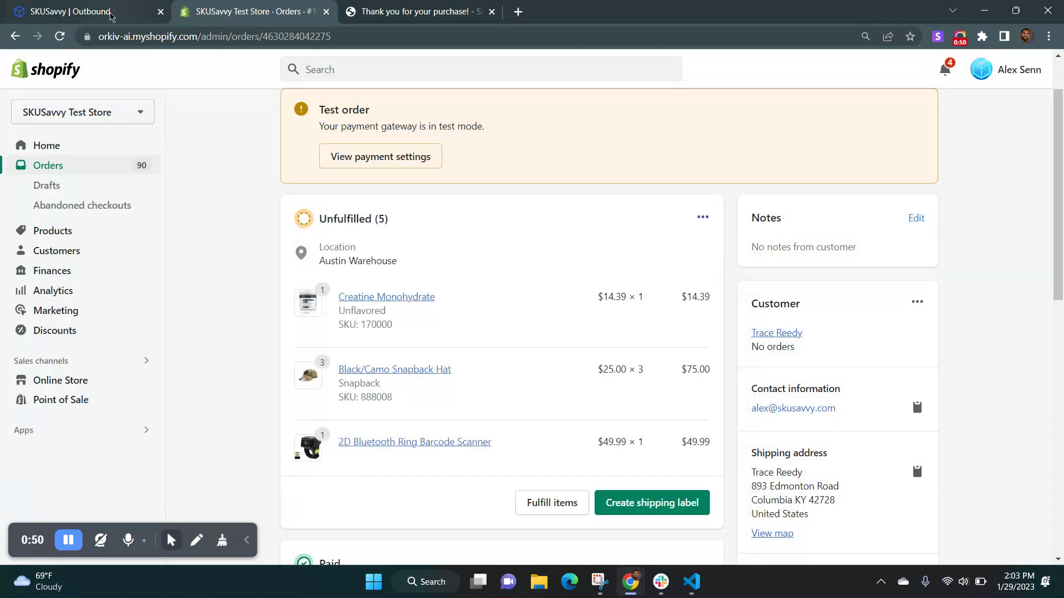
# Open order #1093 from the SKUSavvy Outbound list and scroll to its Shipments.
pyautogui.click(111, 11)
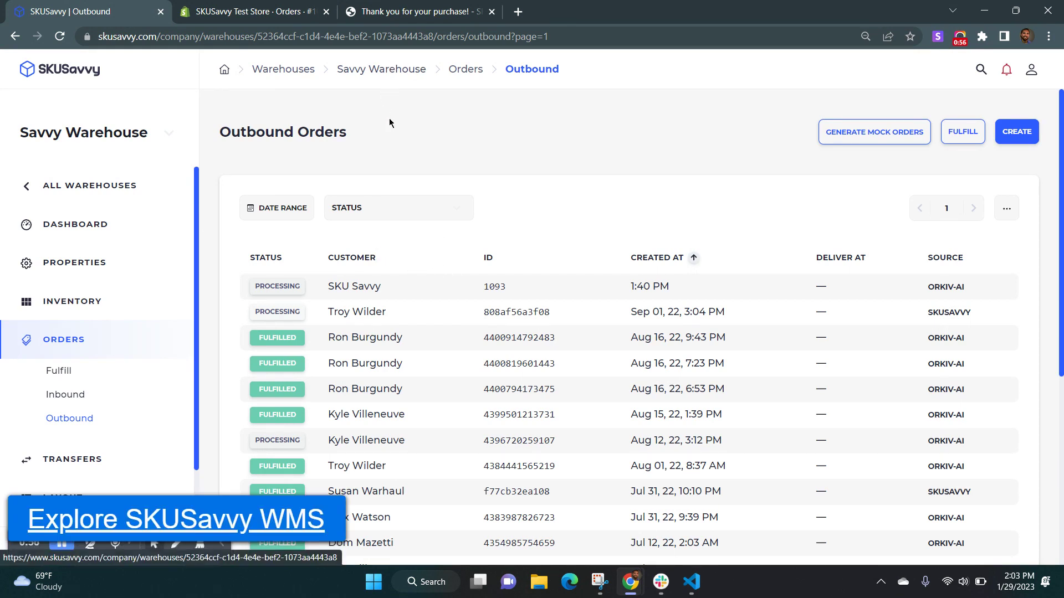
pyautogui.click(469, 291)
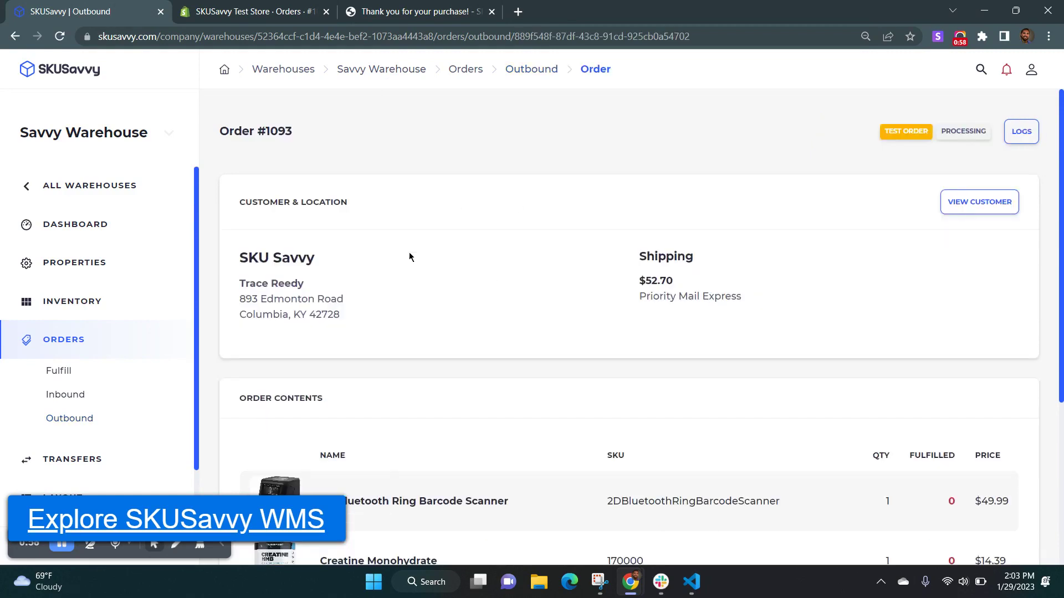
pyautogui.scroll(-2, 465, 341)
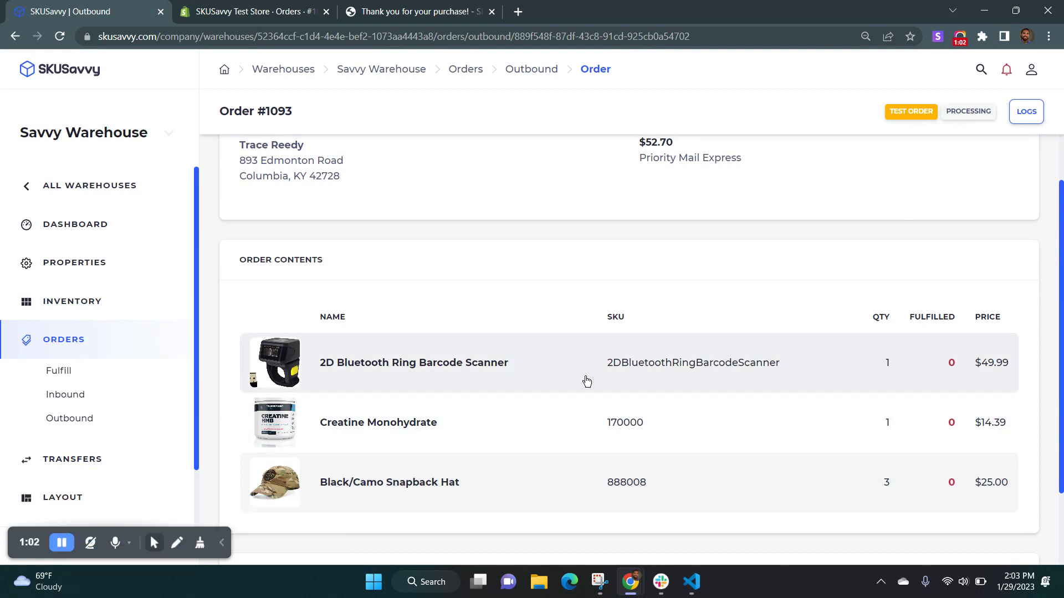
pyautogui.scroll(-1, 593, 380)
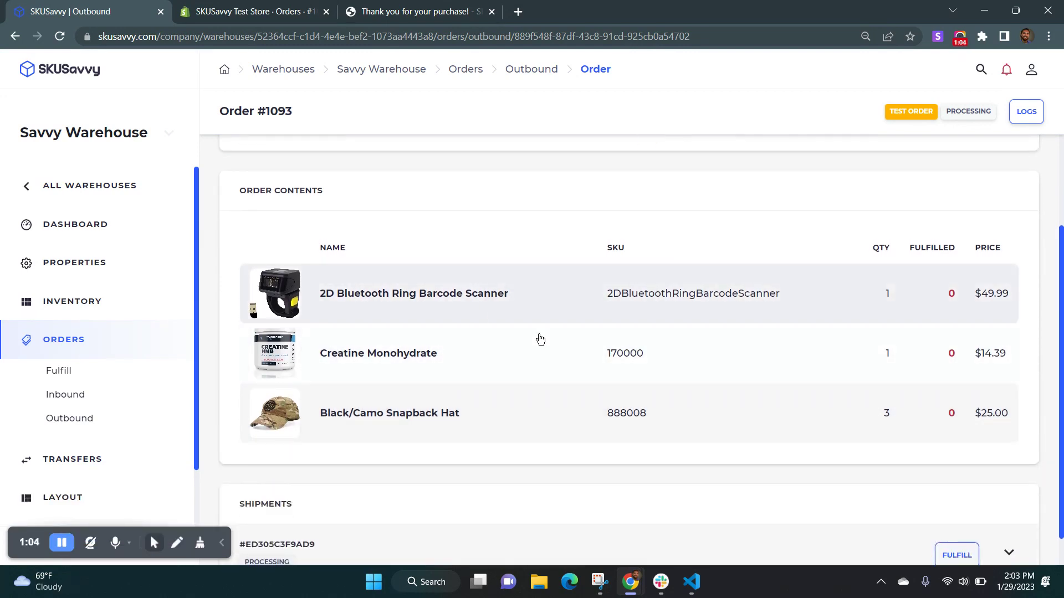
pyautogui.scroll(-1, 660, 423)
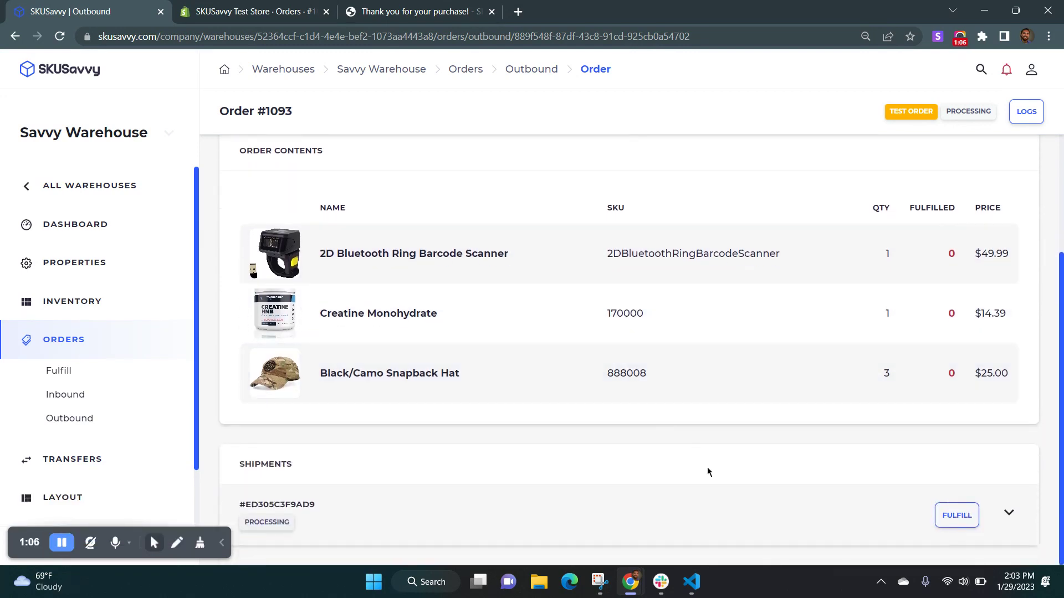
# Start fulfilling the order's single shipment and go to the batched shipments.
pyautogui.click(956, 516)
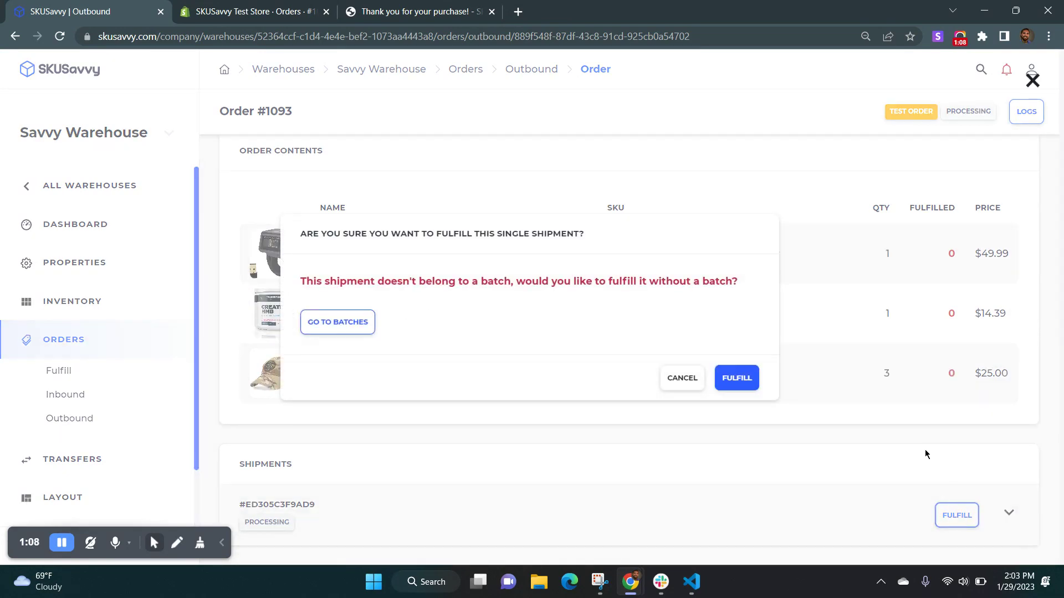
pyautogui.click(745, 382)
pyautogui.click(740, 381)
# Open the processing batch for order #1093 and check where the barcode scanner is stocked.
pyautogui.click(318, 321)
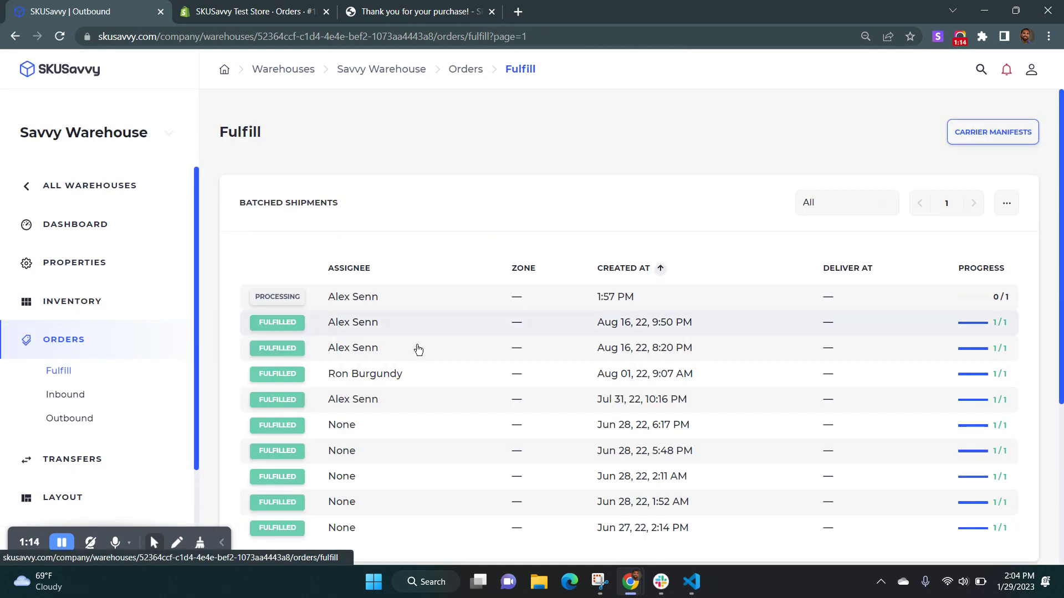
pyautogui.click(494, 302)
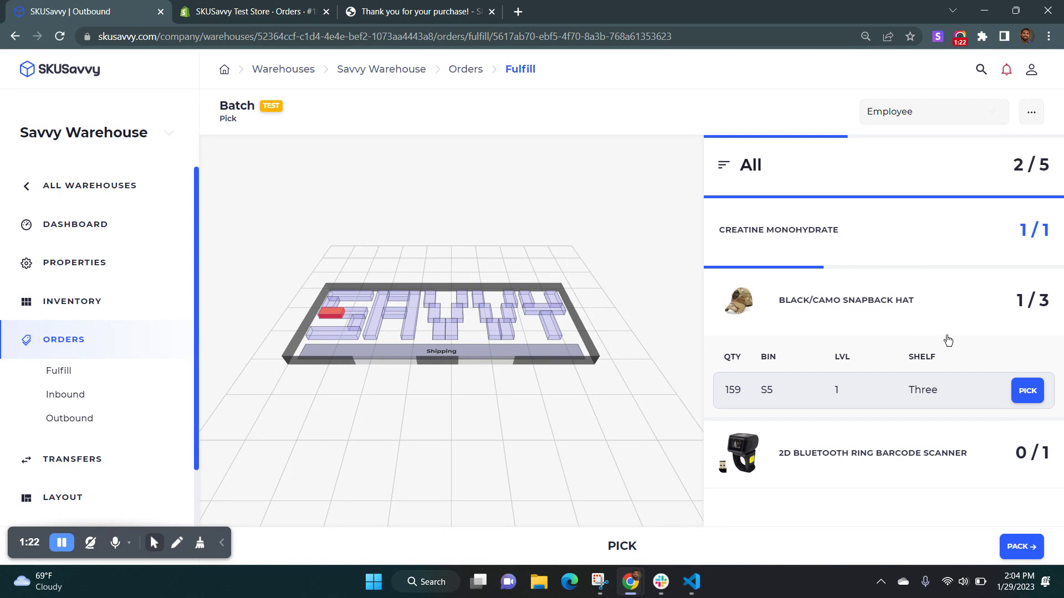
pyautogui.click(900, 450)
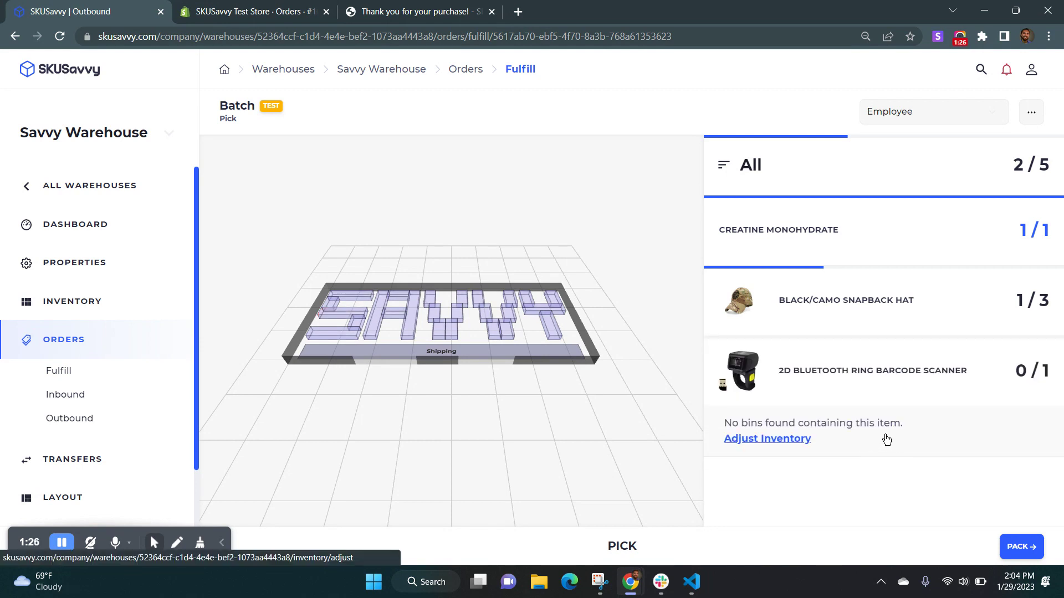
pyautogui.click(1020, 546)
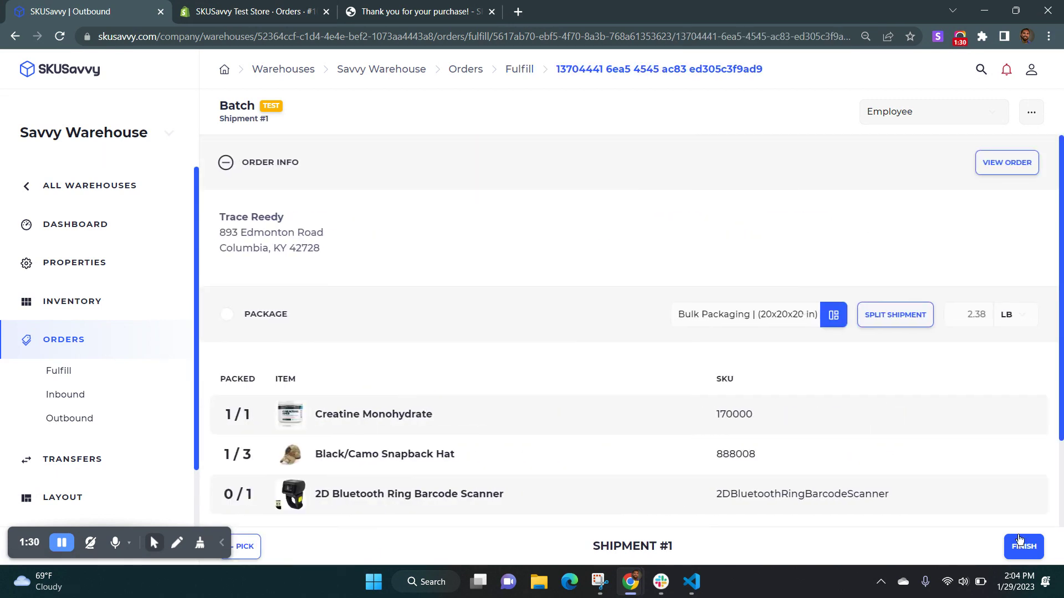
pyautogui.scroll(-2, 508, 298)
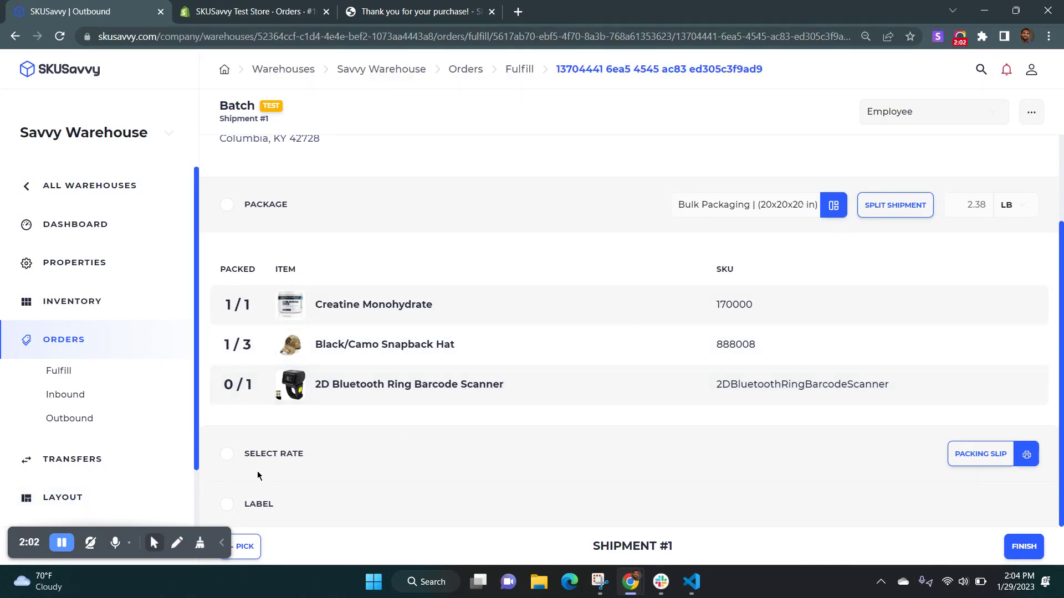
# Split Shipment #1 so it keeps one creatine and one hat, leaving the rest for later.
pyautogui.click(878, 204)
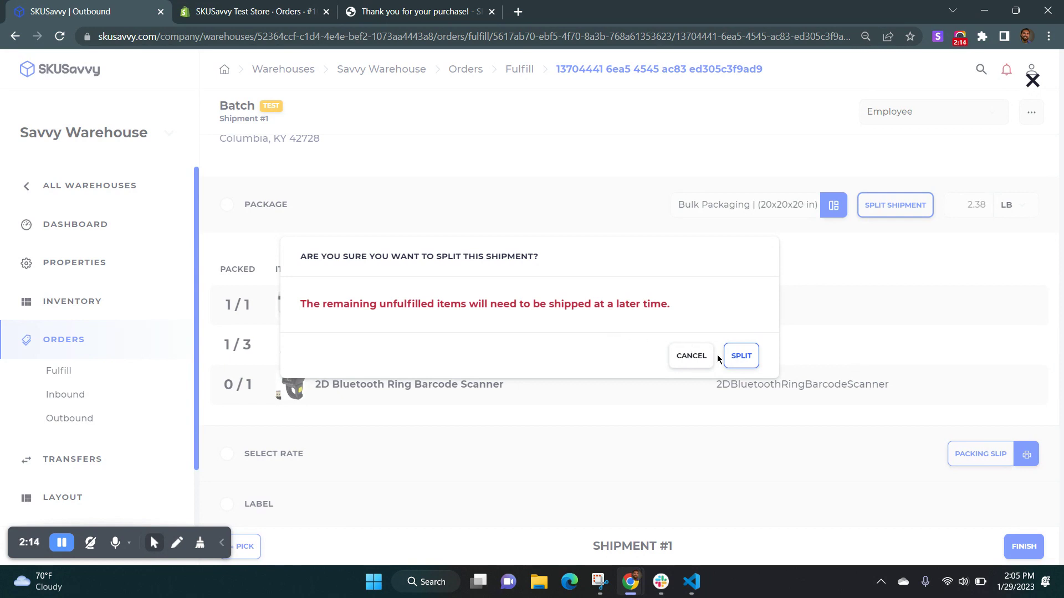
pyautogui.click(736, 357)
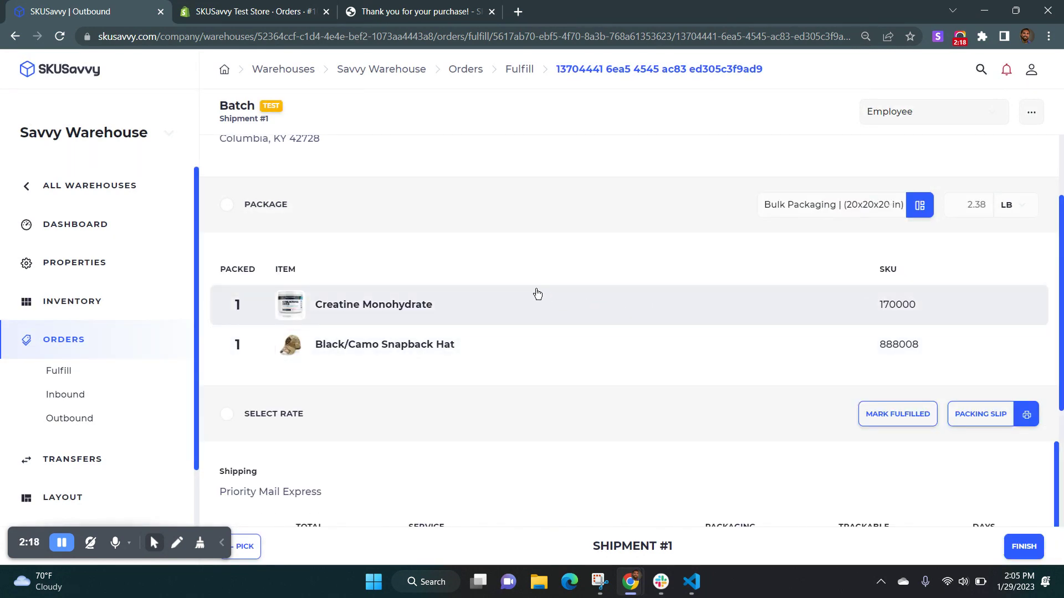
# Sort shipping rates by total, cheapest first, and purchase the $5.05 USPS Media Mail label.
pyautogui.scroll(-2, 563, 357)
pyautogui.scroll(-1, 562, 357)
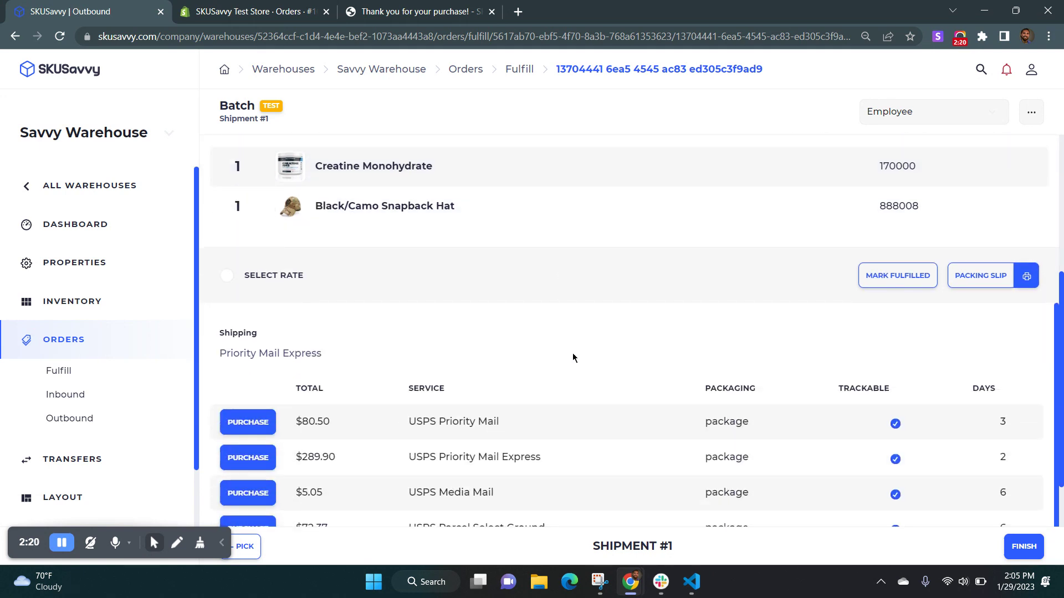
pyautogui.click(319, 380)
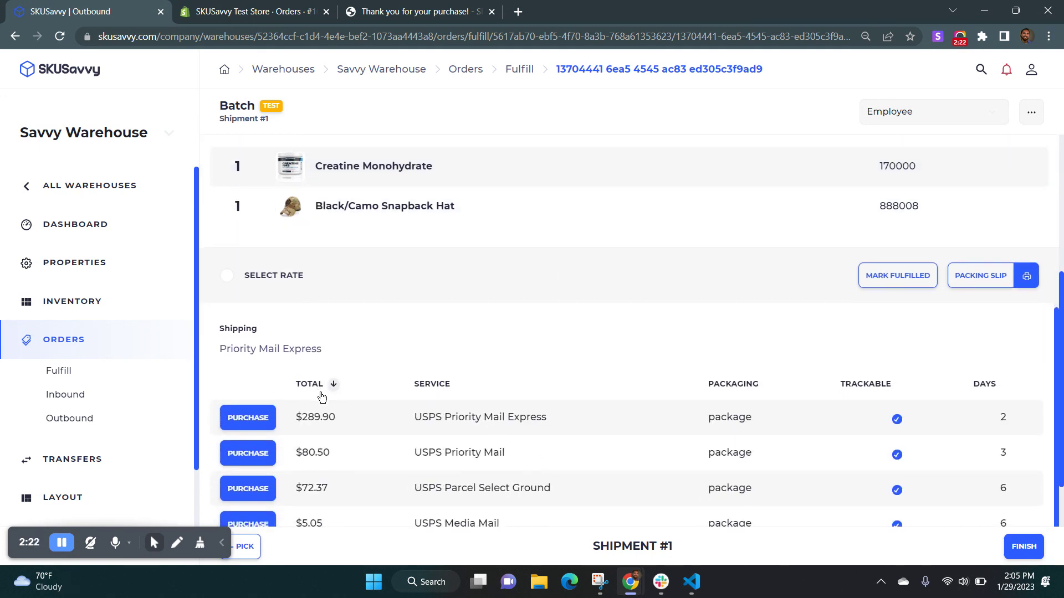
pyautogui.click(322, 388)
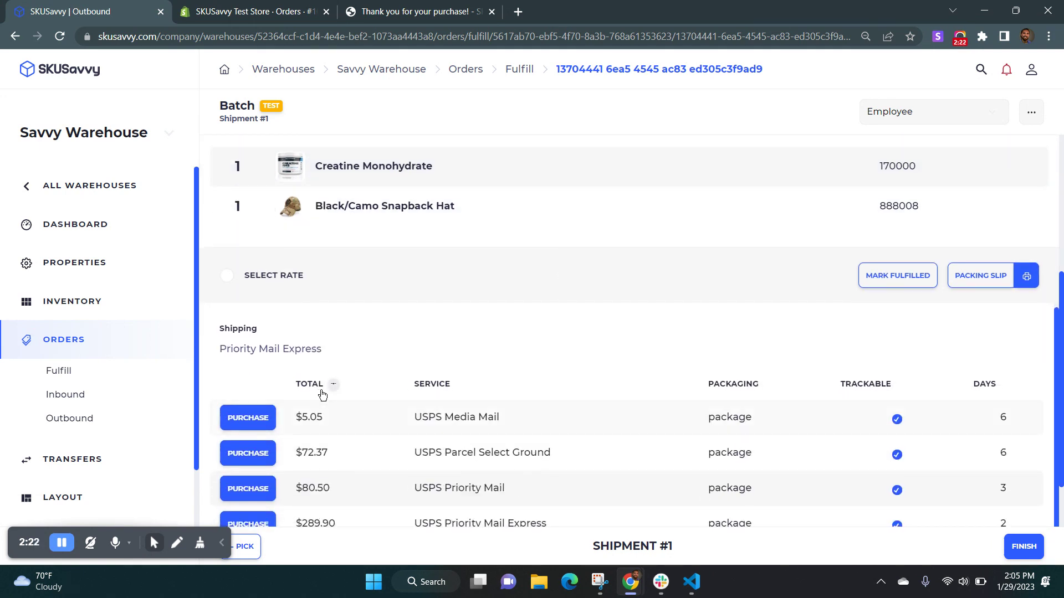
pyautogui.click(260, 419)
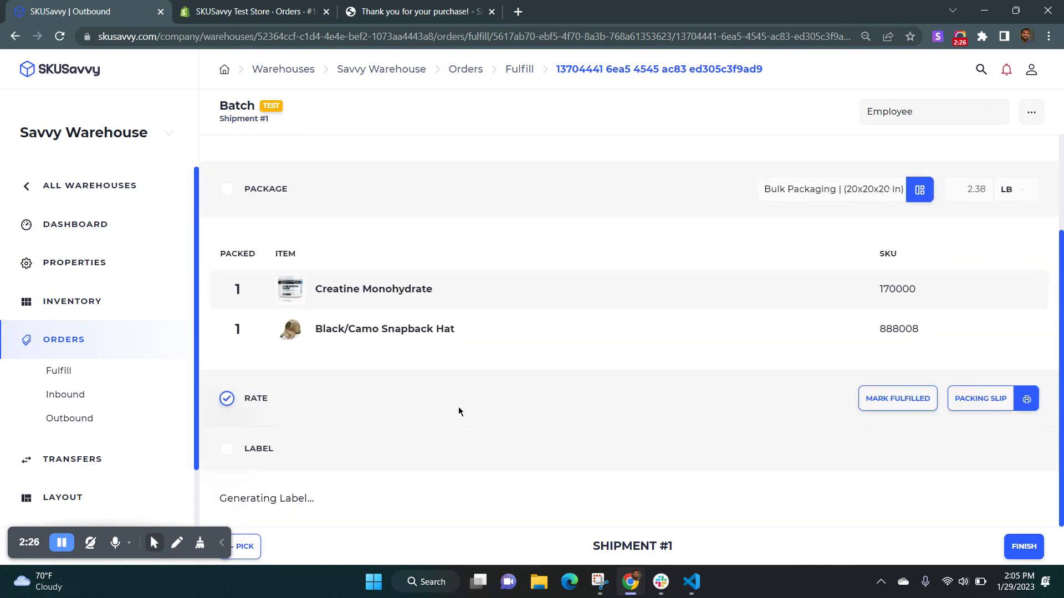
pyautogui.scroll(-1, 297, 402)
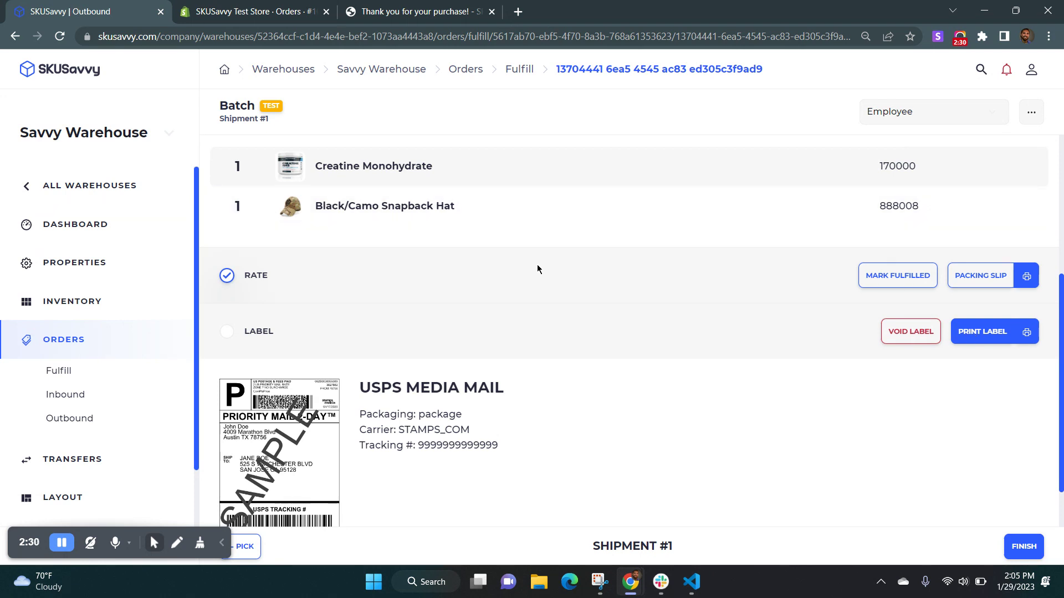
# Preview the label for printing, cancel the print dialog, and return to the Fulfill page.
pyautogui.click(982, 332)
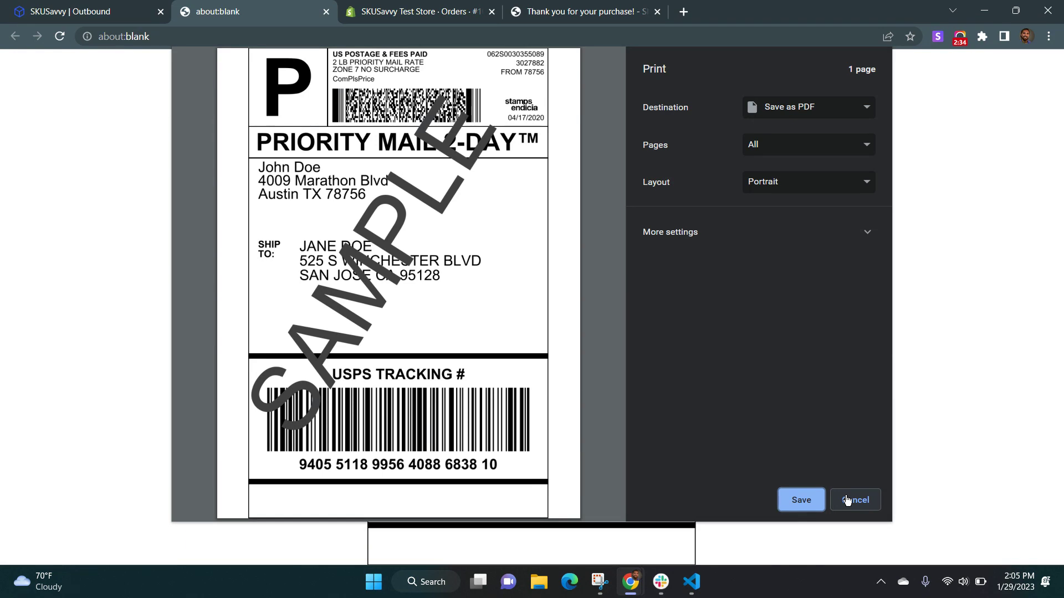
pyautogui.click(847, 500)
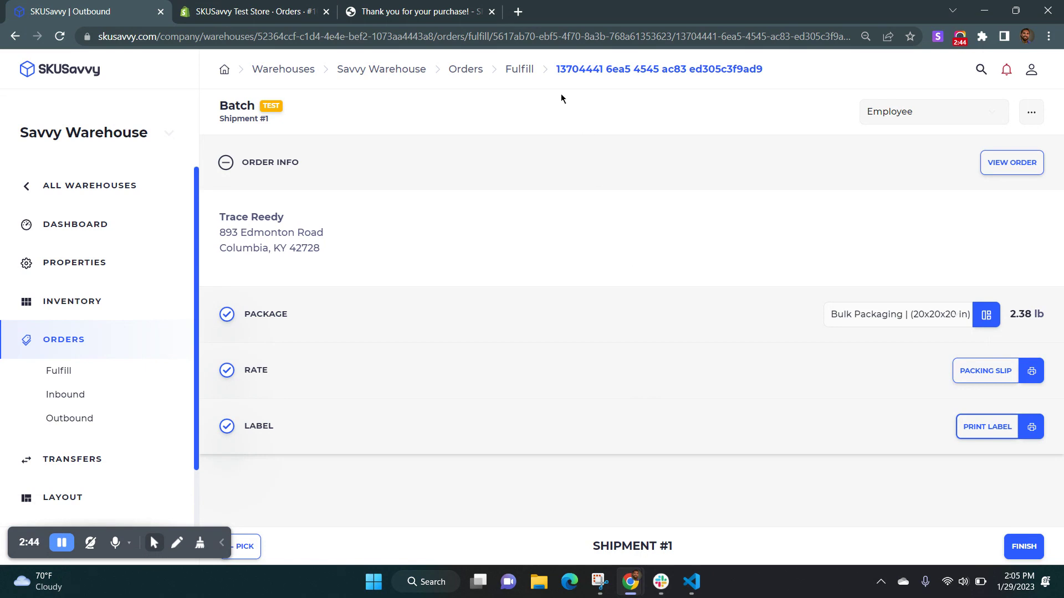
pyautogui.click(515, 68)
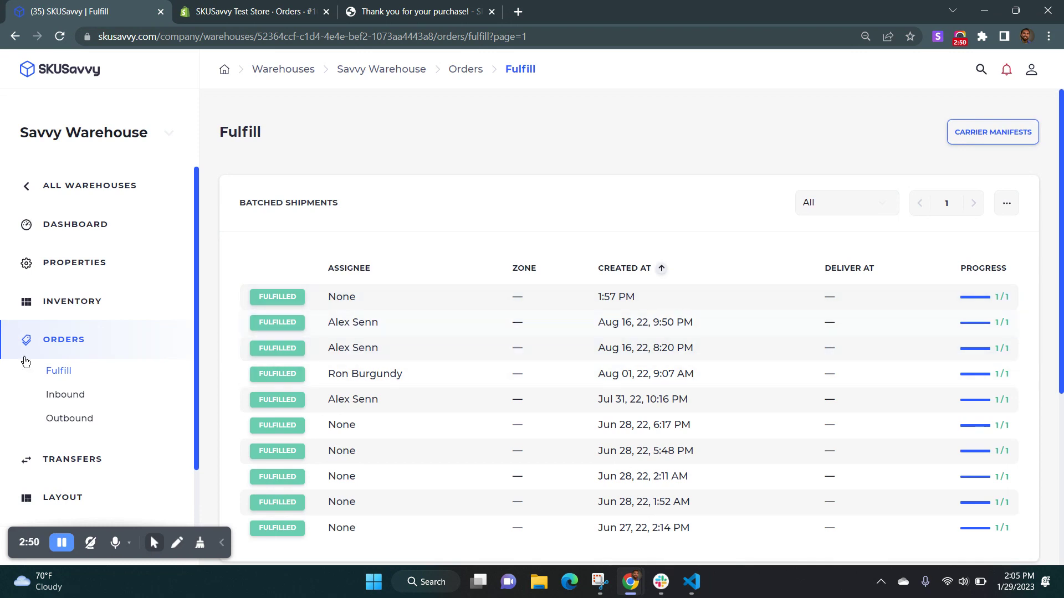
pyautogui.click(78, 418)
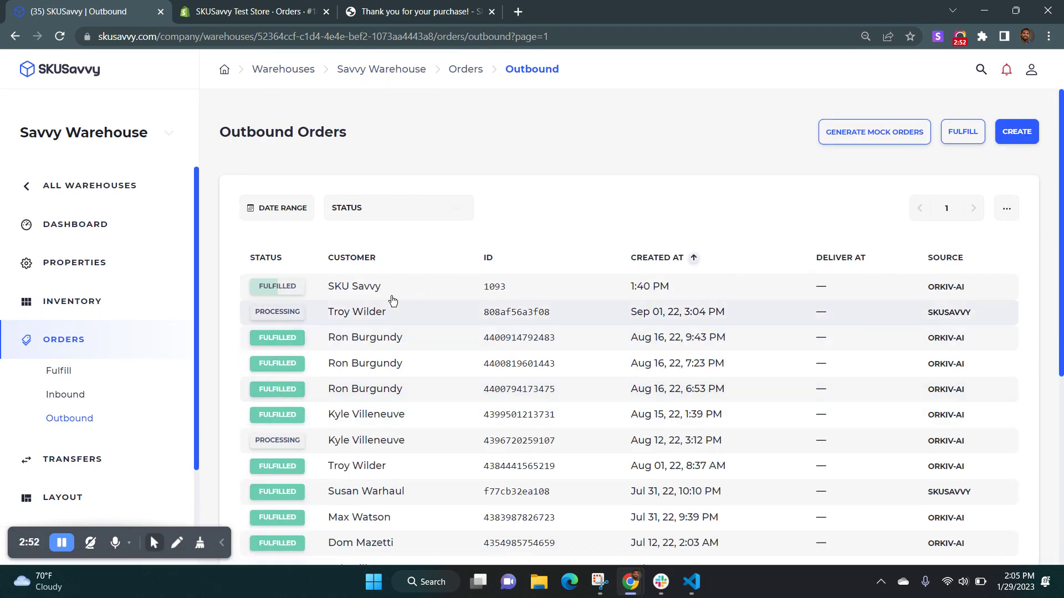
pyautogui.click(459, 286)
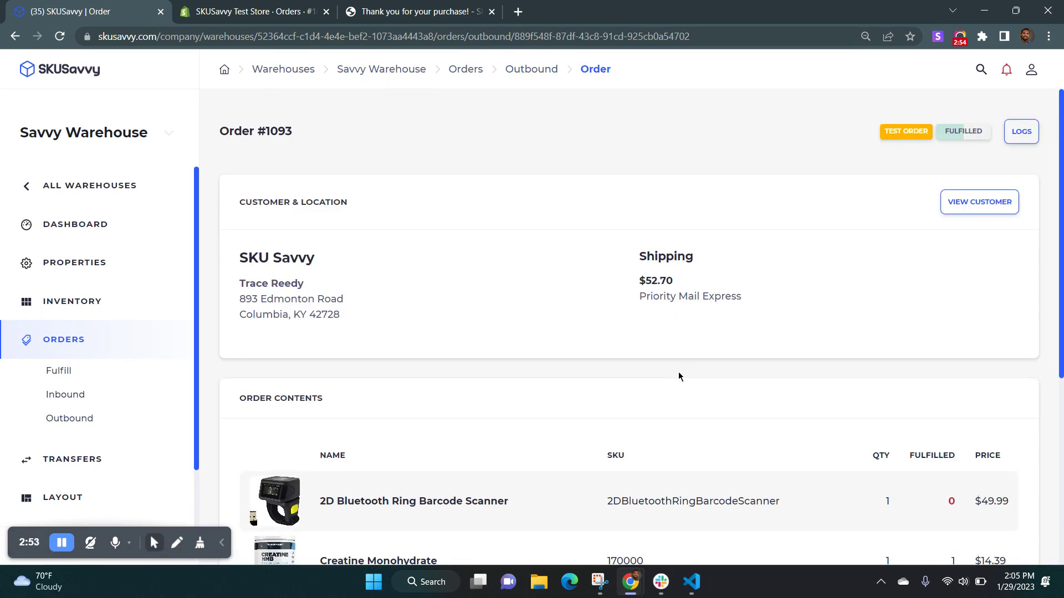
pyautogui.scroll(-5, 803, 304)
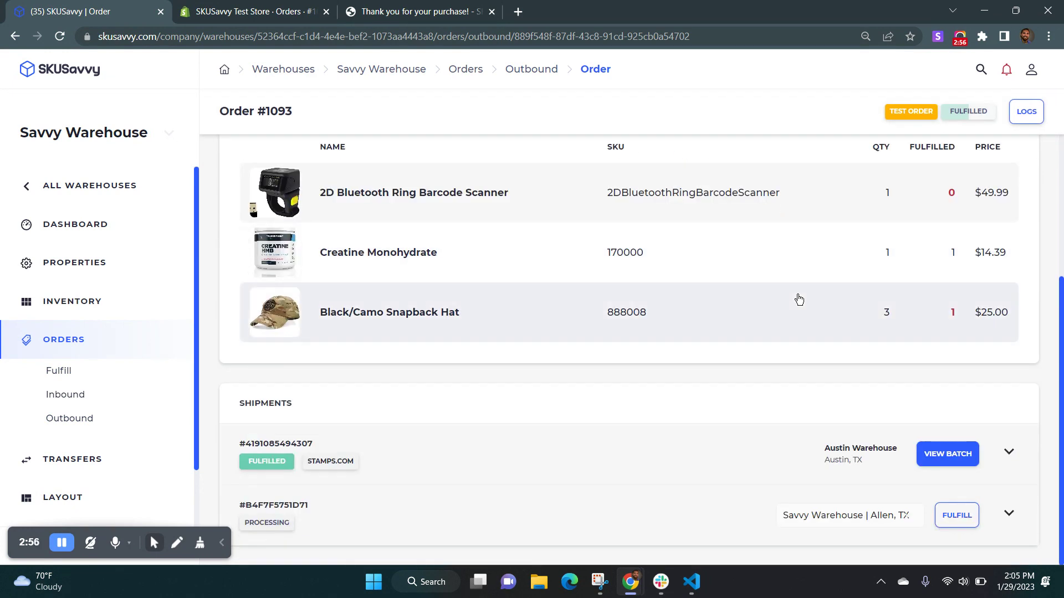
pyautogui.click(1008, 452)
pyautogui.scroll(-5, 776, 393)
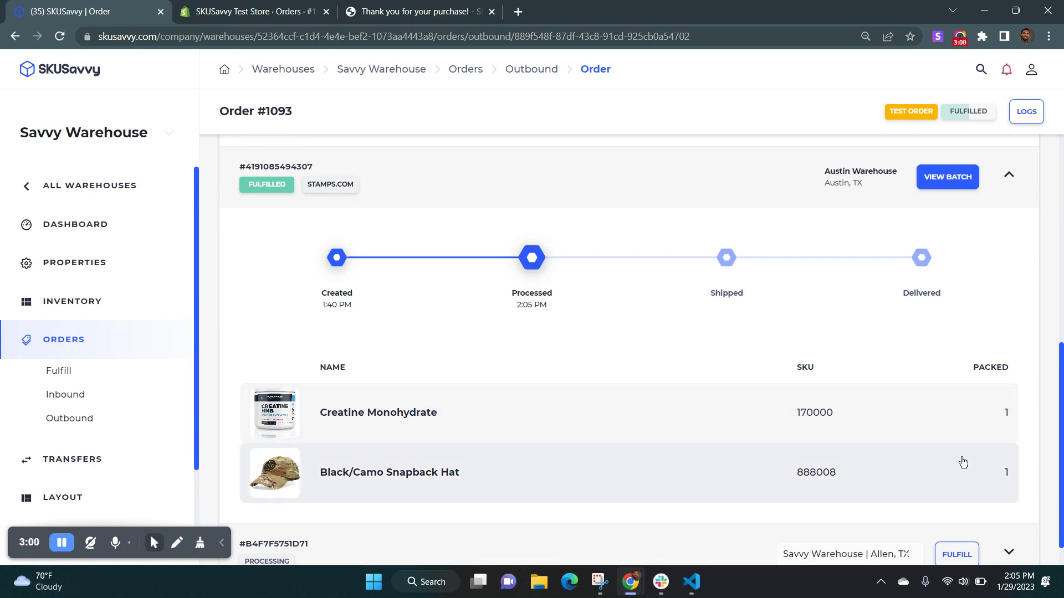
pyautogui.scroll(-1, 937, 377)
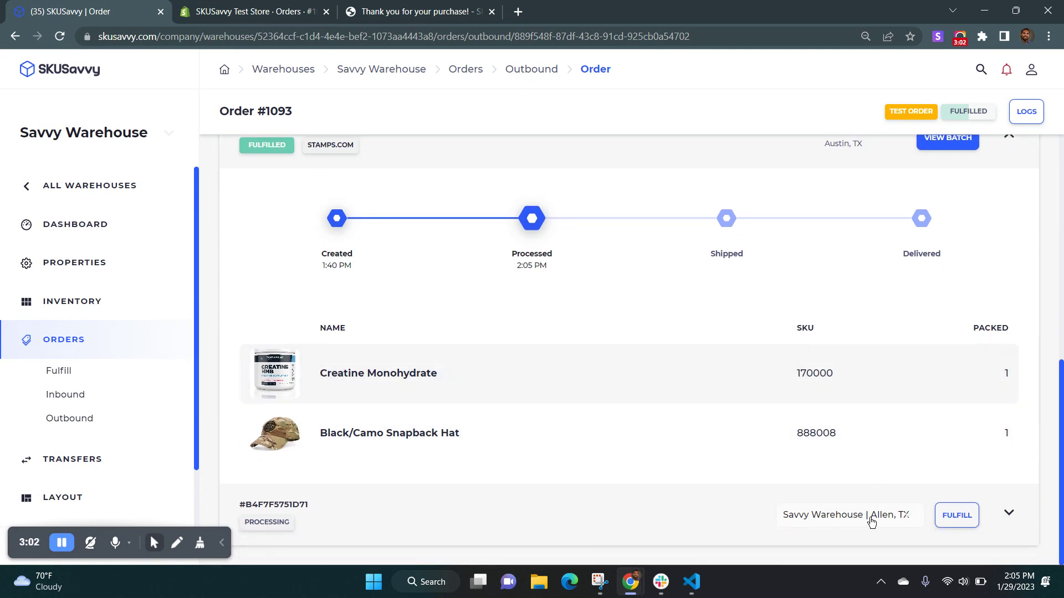
# Expand shipment #B4F7F5751D71 and check its warehouse list, leaving Savvy Warehouse assigned.
pyautogui.click(813, 522)
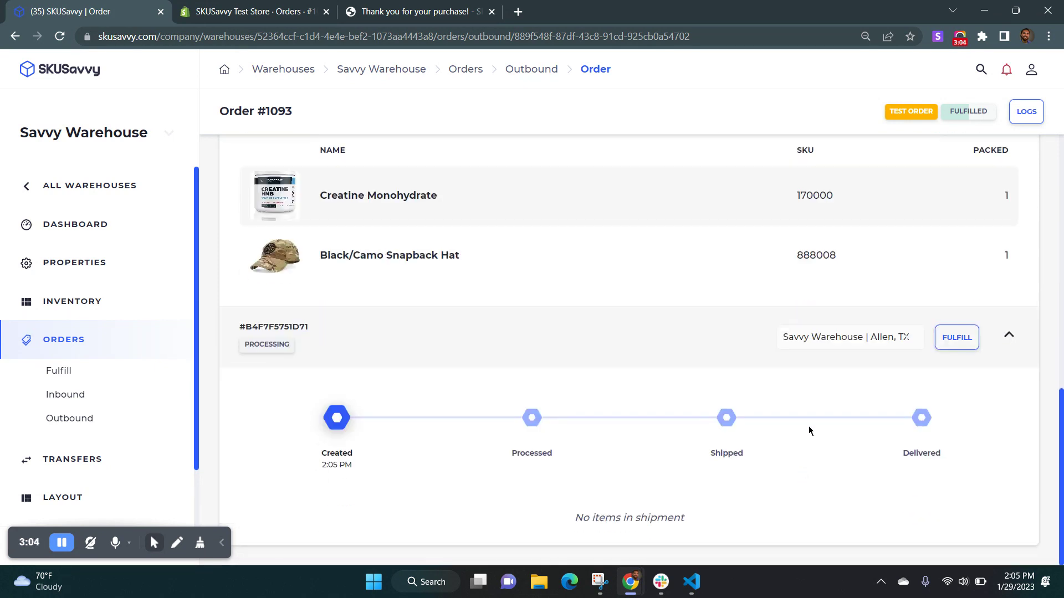
pyautogui.click(825, 344)
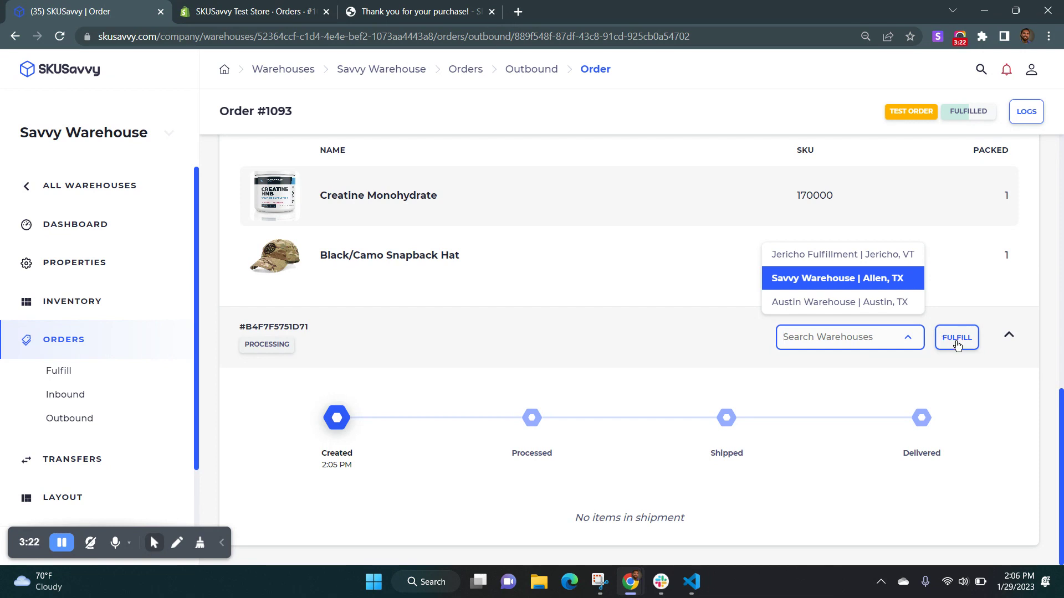
pyautogui.press('Return')
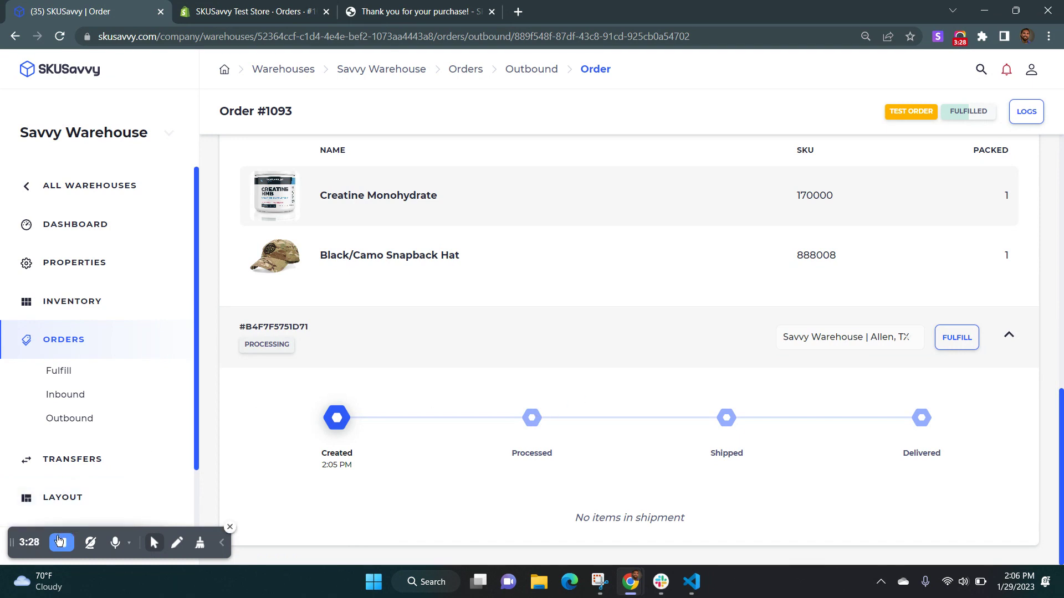
# Review order #1093 in Shopify: creatine and one hat fulfilled, two hats and scanner unfulfilled.
pyautogui.click(290, 12)
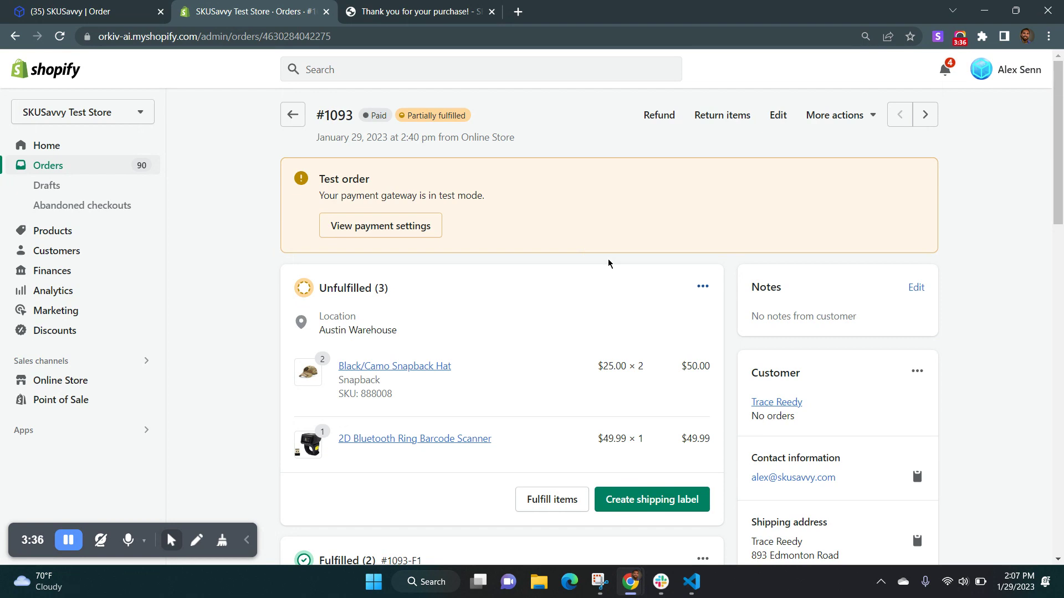
pyautogui.scroll(-5, 609, 262)
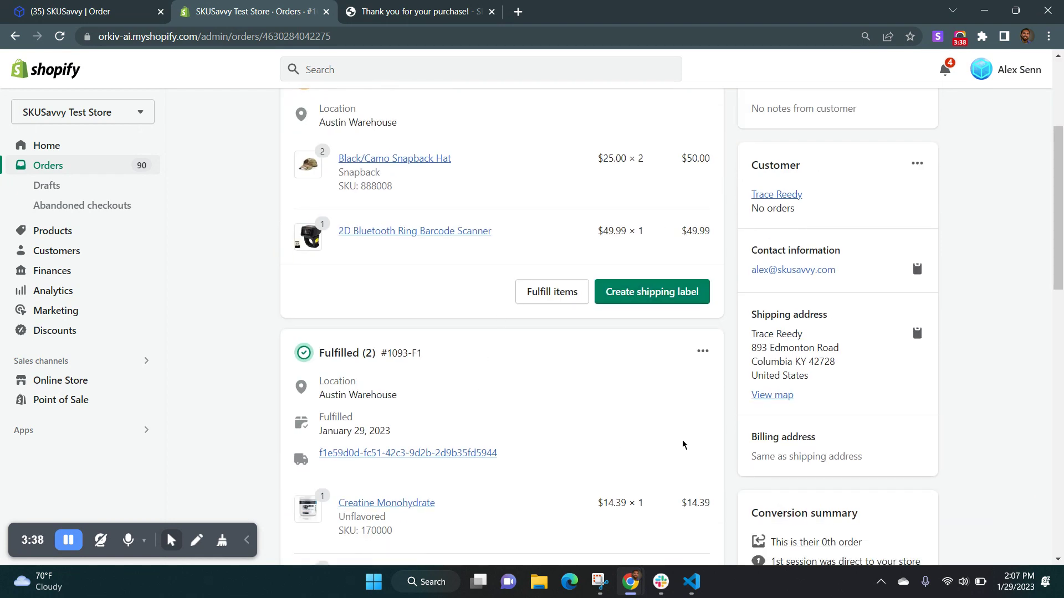
pyautogui.scroll(-5, 575, 341)
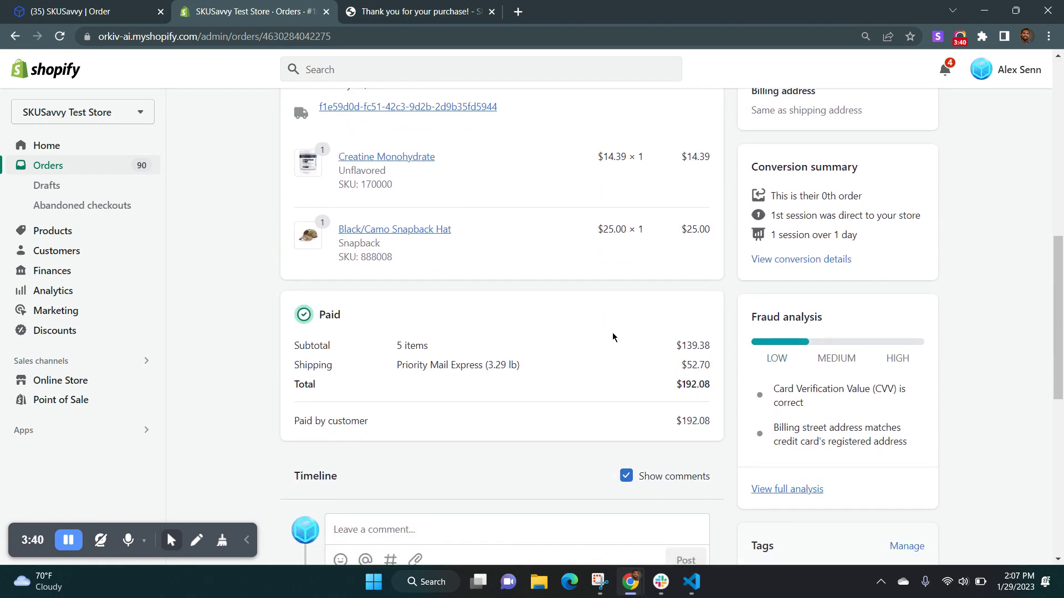
pyautogui.scroll(5, 497, 348)
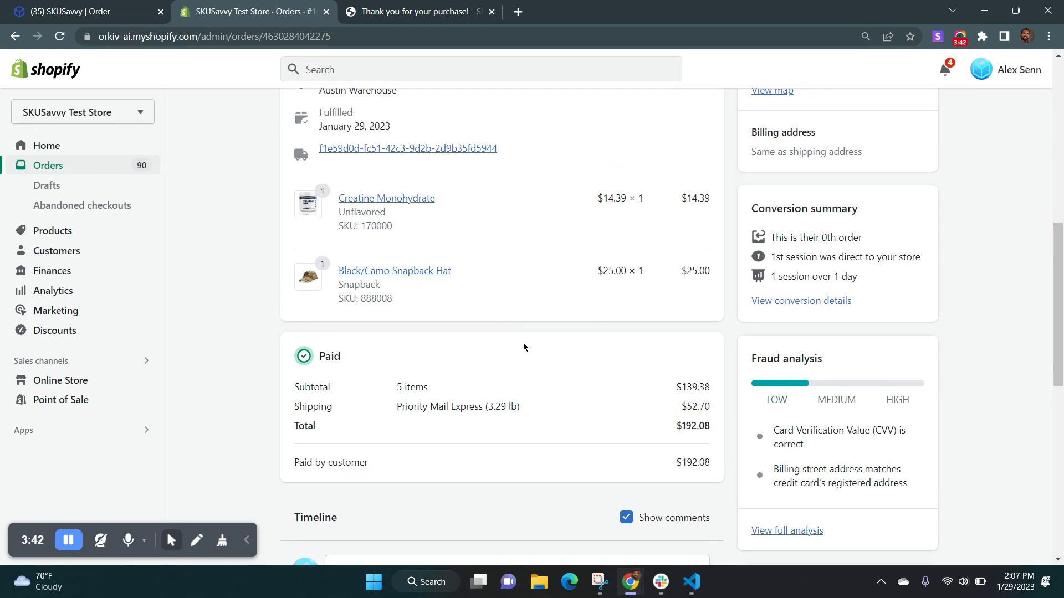
pyautogui.scroll(-4, 455, 320)
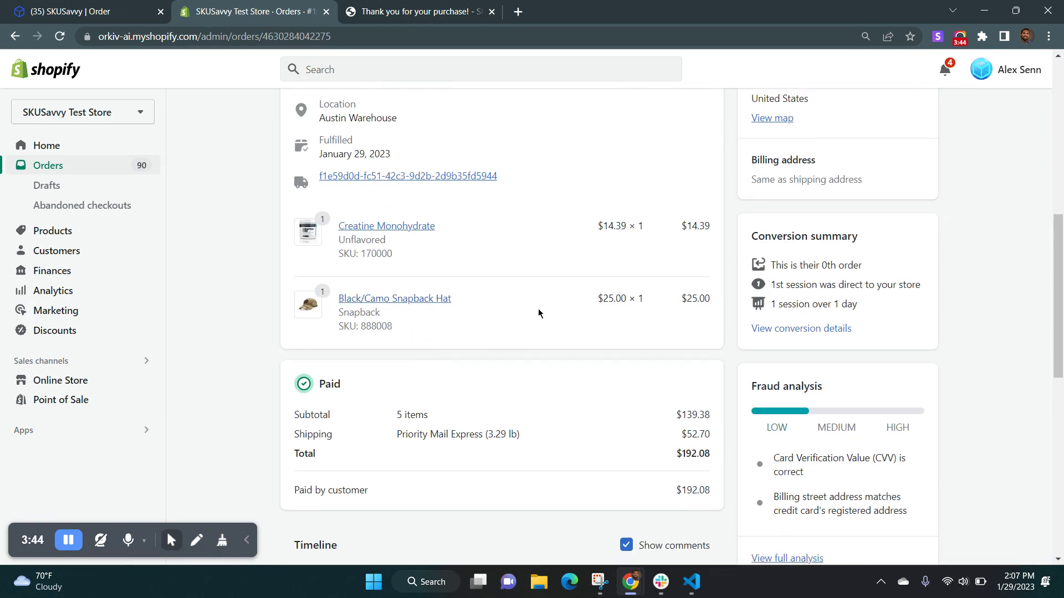
pyautogui.scroll(5, 535, 313)
pyautogui.scroll(4, 521, 323)
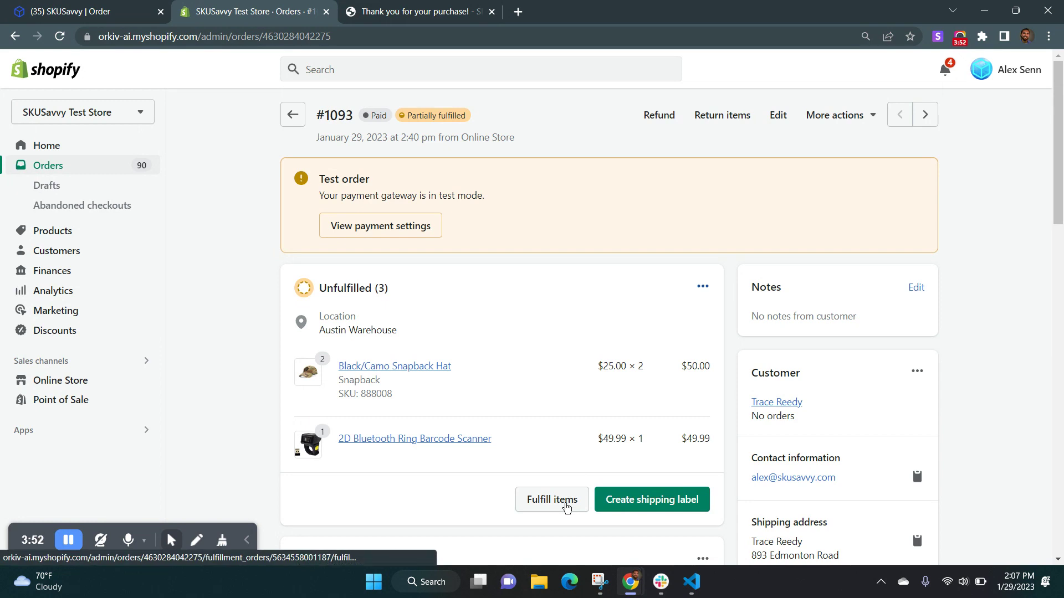
# Return to order #1093 in SKUSavvy and show warehouse choices for shipment #B4F7F5751D71.
pyautogui.click(134, 15)
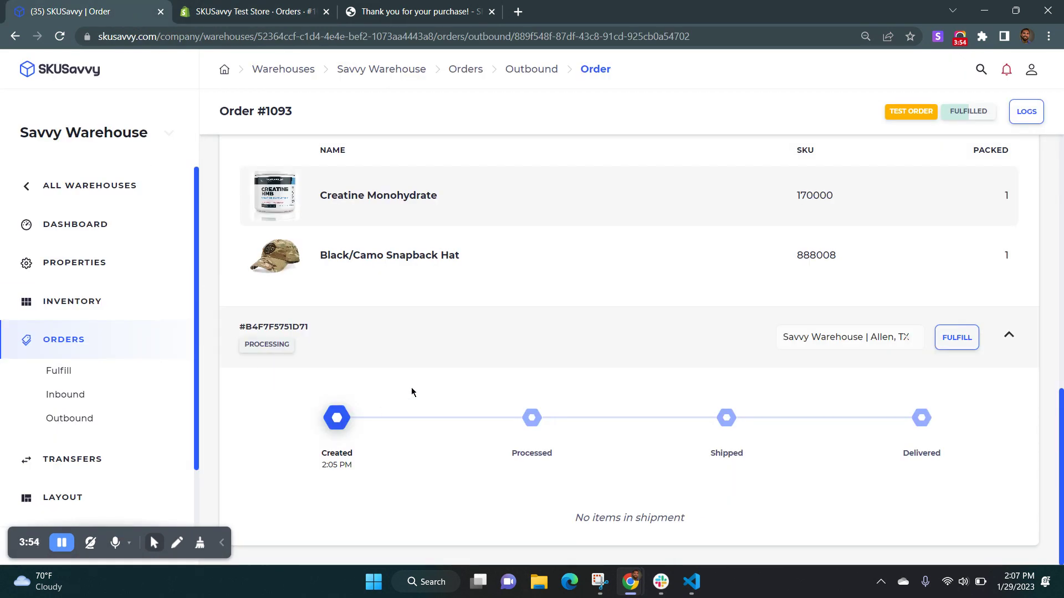
pyautogui.scroll(2, 473, 371)
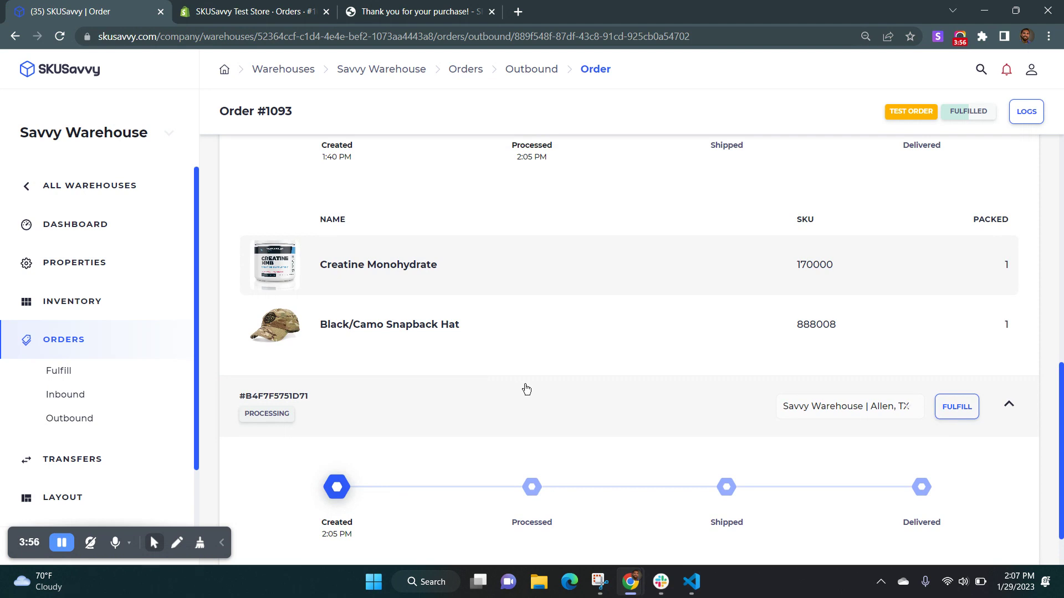
pyautogui.scroll(-1, 632, 335)
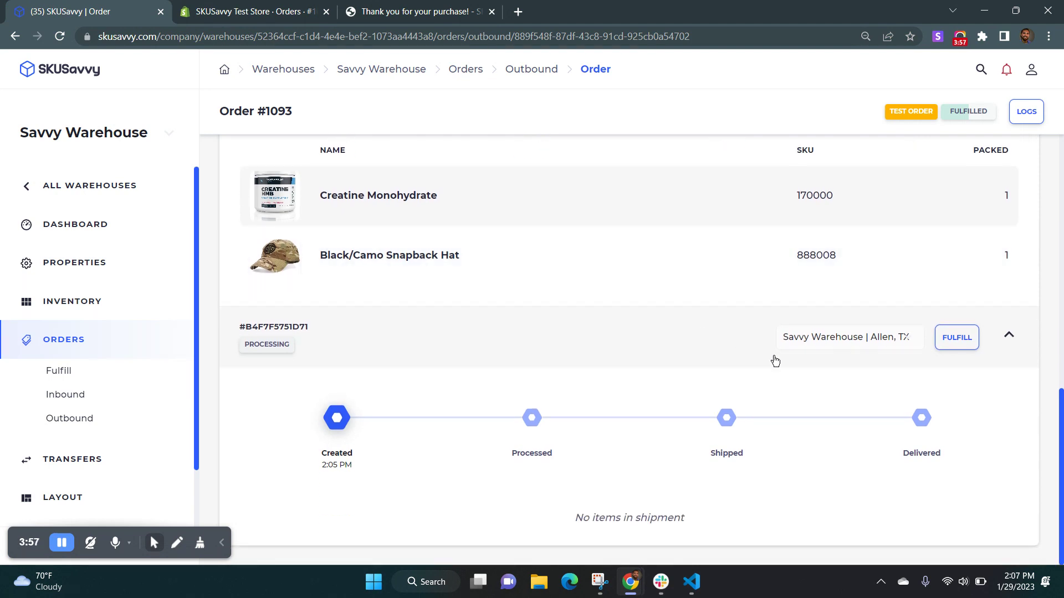
pyautogui.click(865, 342)
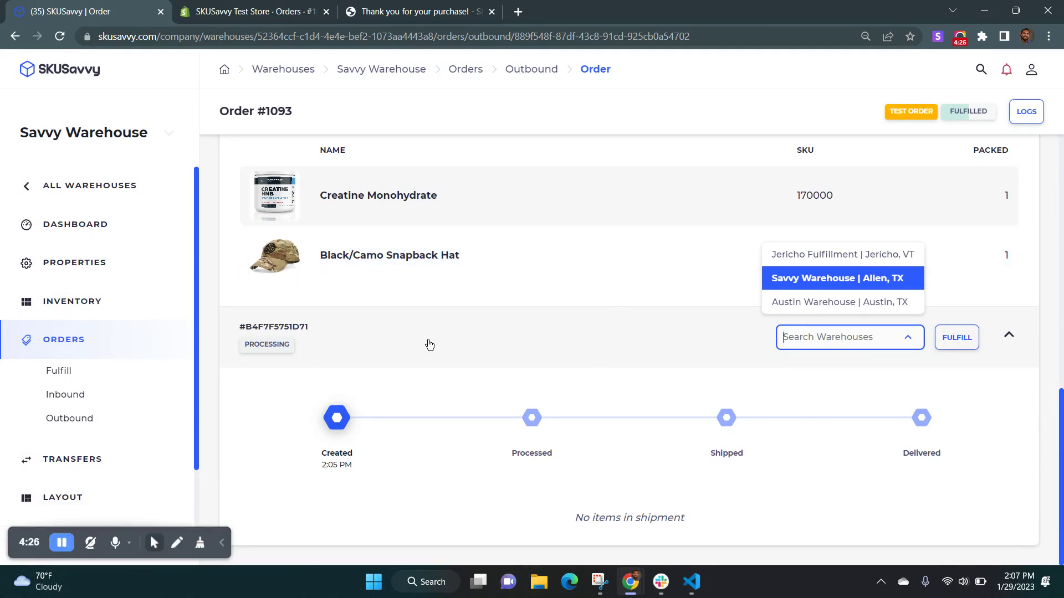
# Switch to Austin Warehouse, view its layout in 3D, and open its empty Fulfill page.
pyautogui.scroll(-2, 183, 356)
pyautogui.click(107, 429)
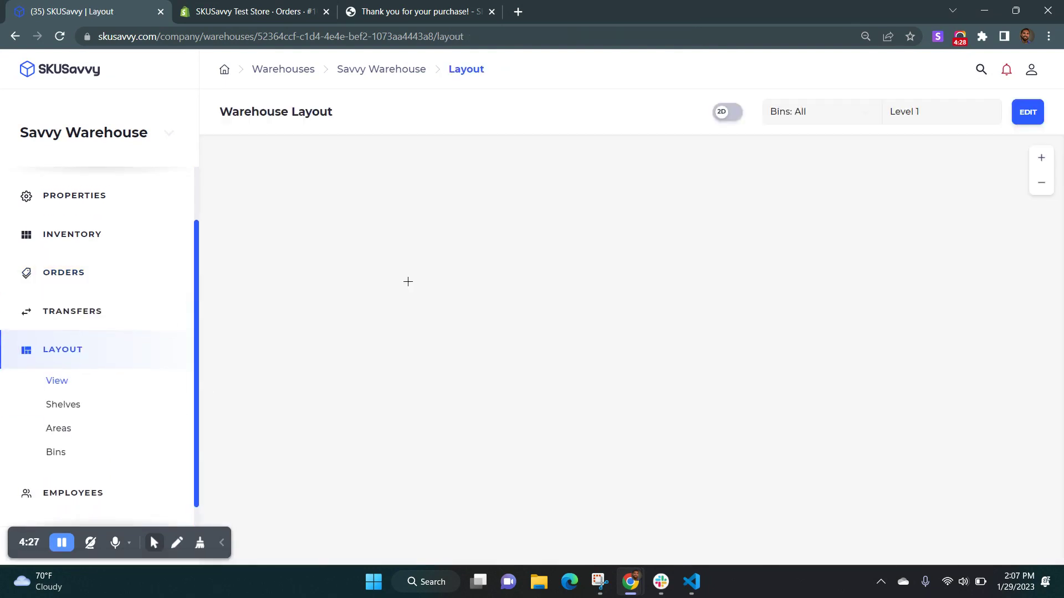
pyautogui.click(143, 136)
pyautogui.click(136, 169)
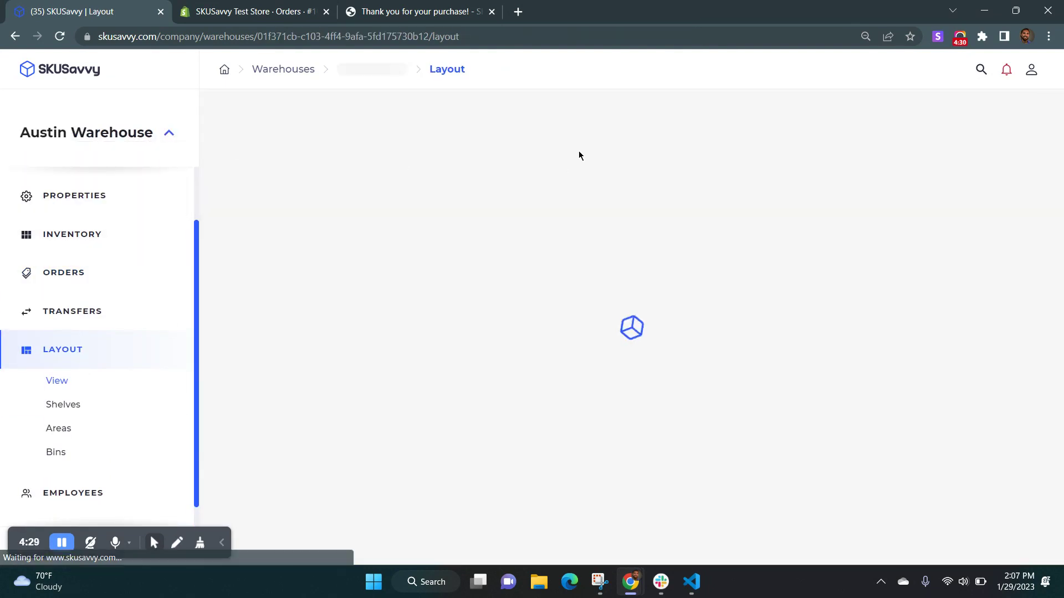
pyautogui.click(727, 112)
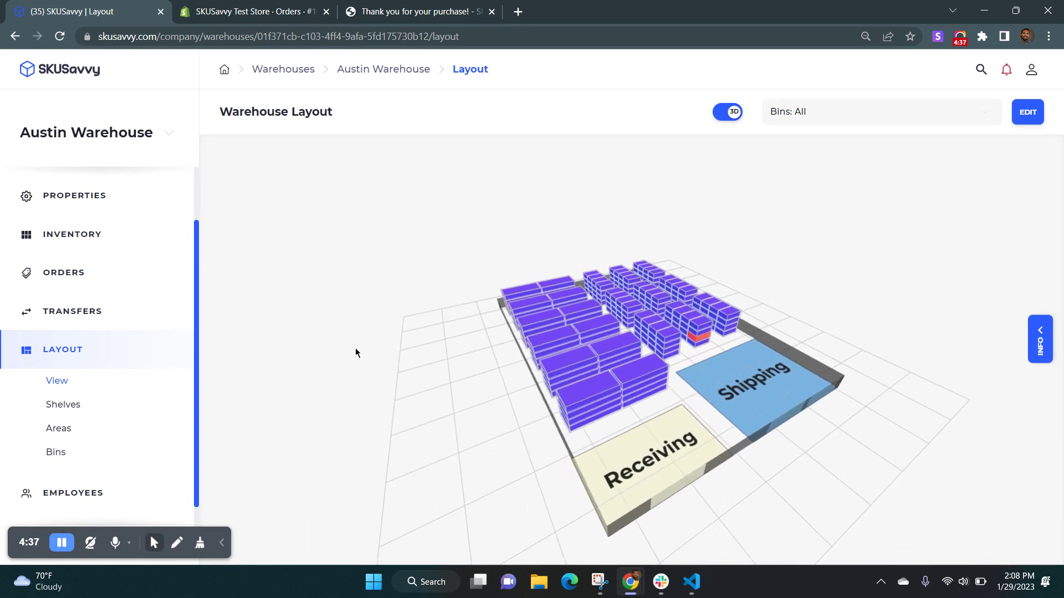
pyautogui.click(186, 280)
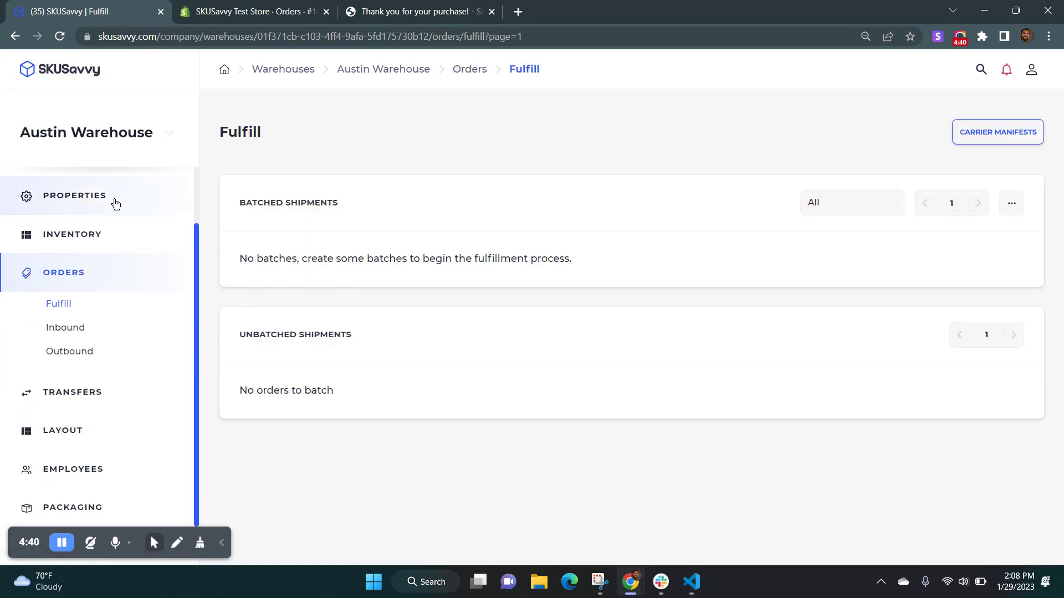
# Switch the warehouse selector to Savvy Warehouse to show its Fulfill page of fulfilled 1/1 batches.
pyautogui.click(132, 138)
pyautogui.click(106, 202)
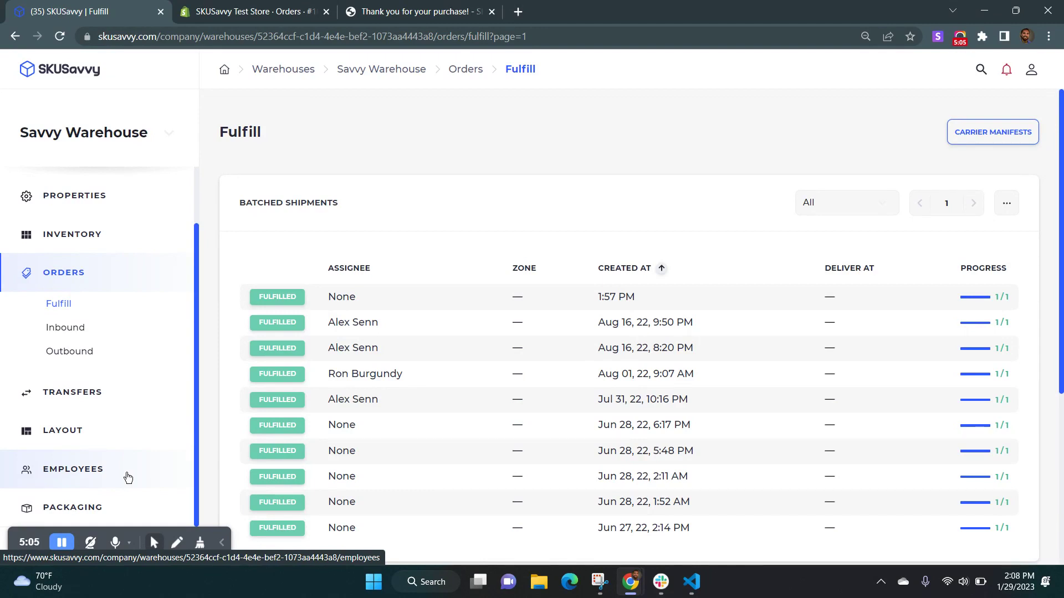
pyautogui.scroll(2, 131, 268)
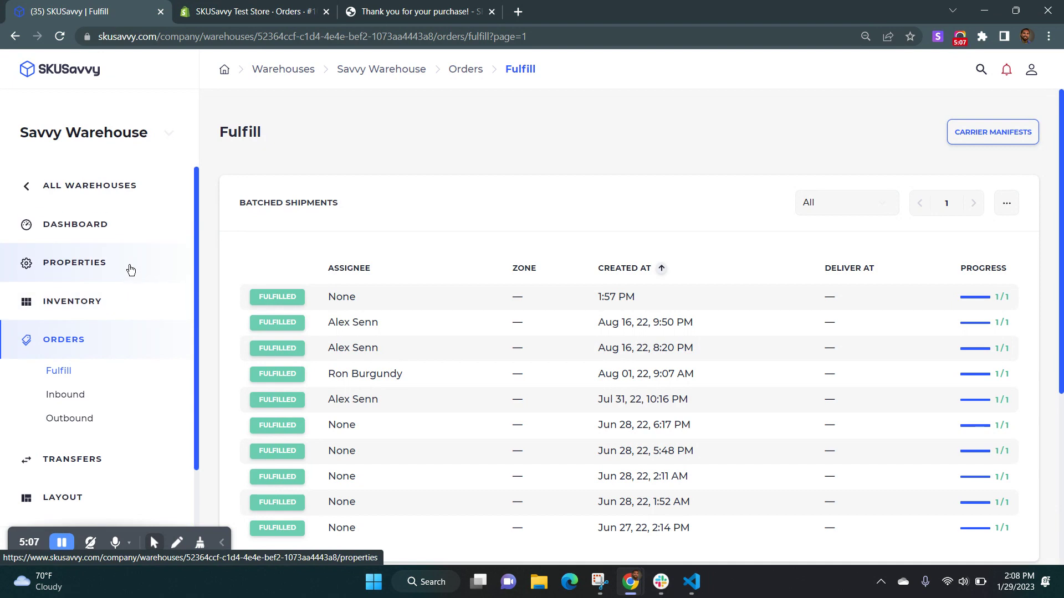